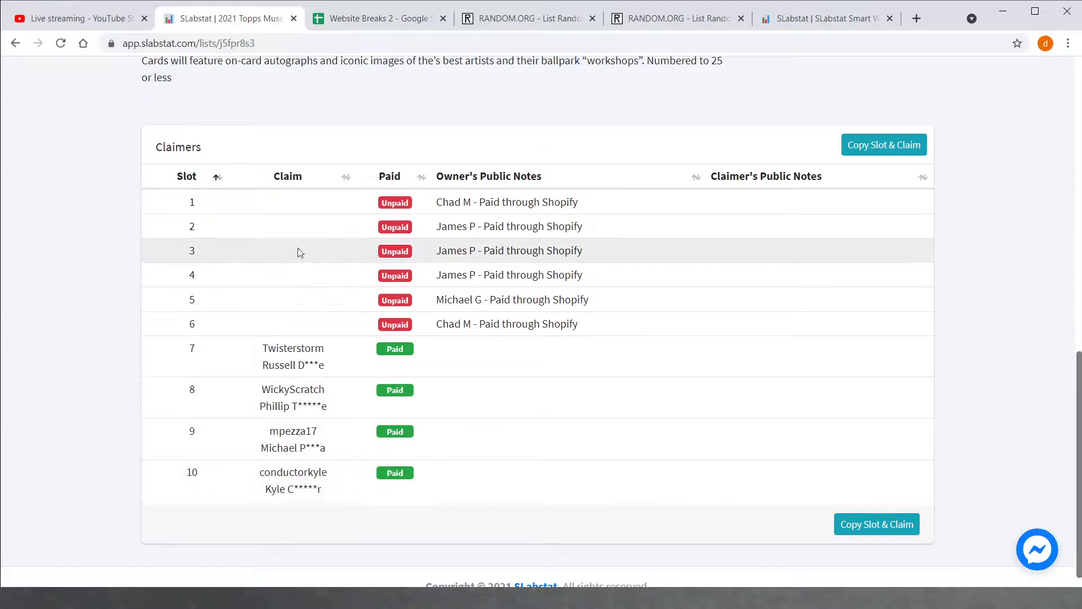
Copy the slot and claim list from the SLabstat page and paste it into the Website Breaks 2 sheet starting at B1
left_click(918, 149)
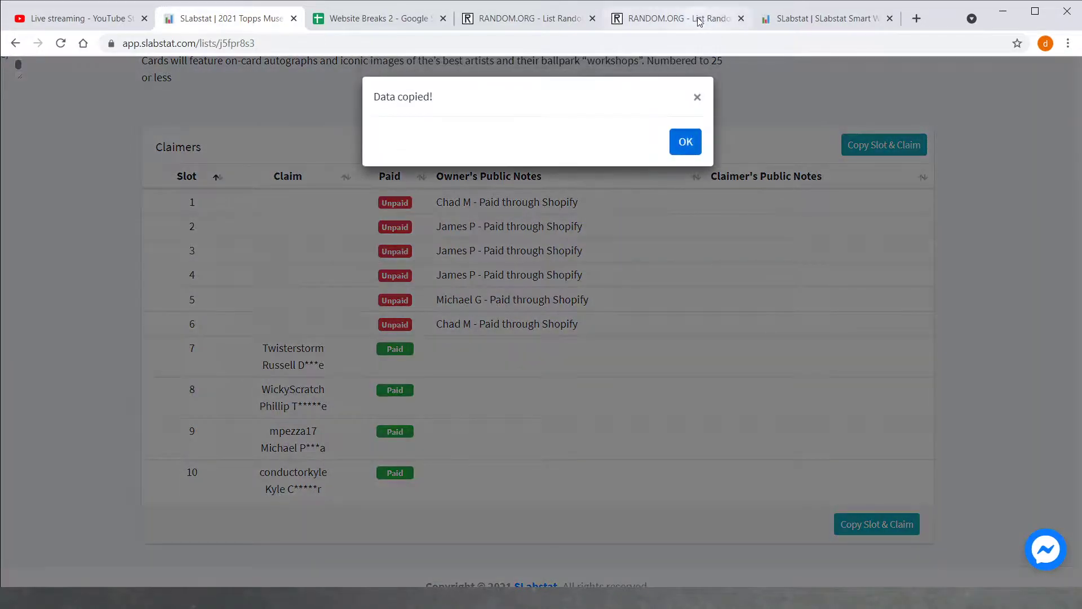
left_click(389, 18)
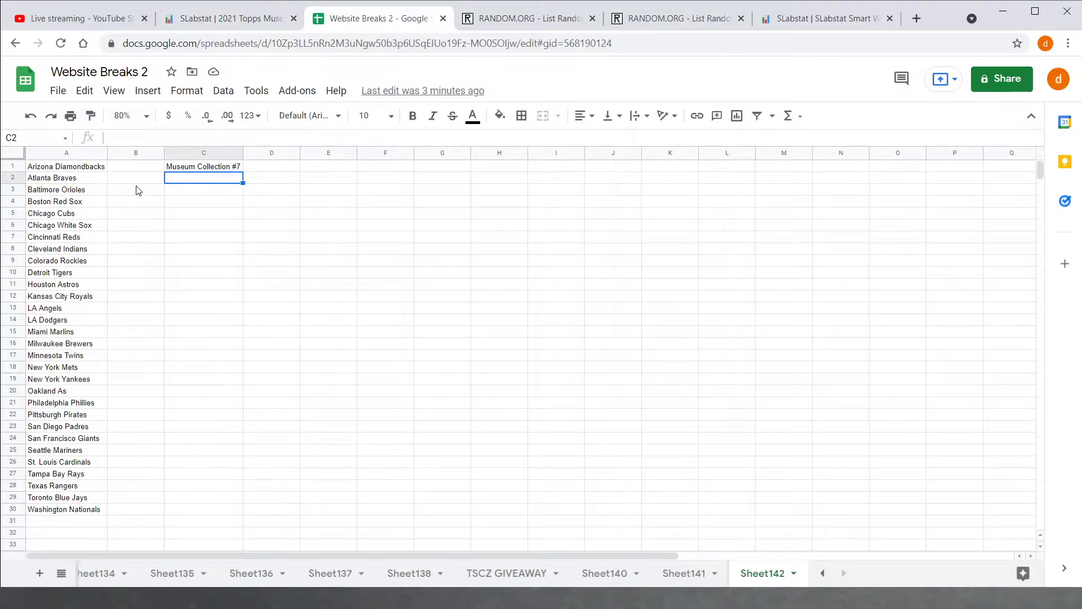
right_click(135, 169)
left_click(160, 155)
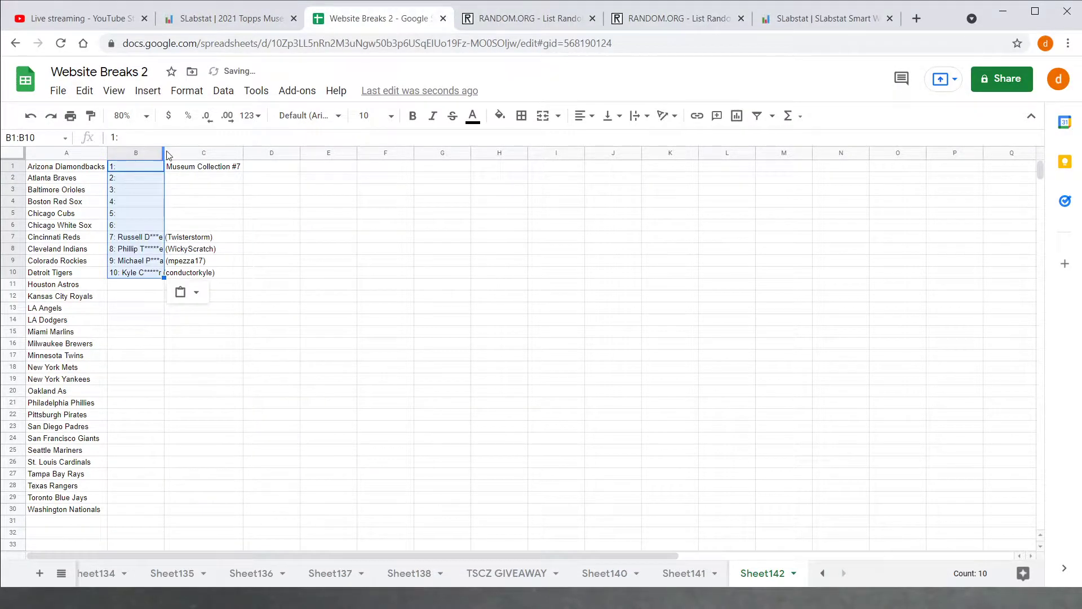
Replace the empty slot entries 1 to 4 in B1:B4 with the buyers' names from the SLabstat owner notes
left_click(156, 171)
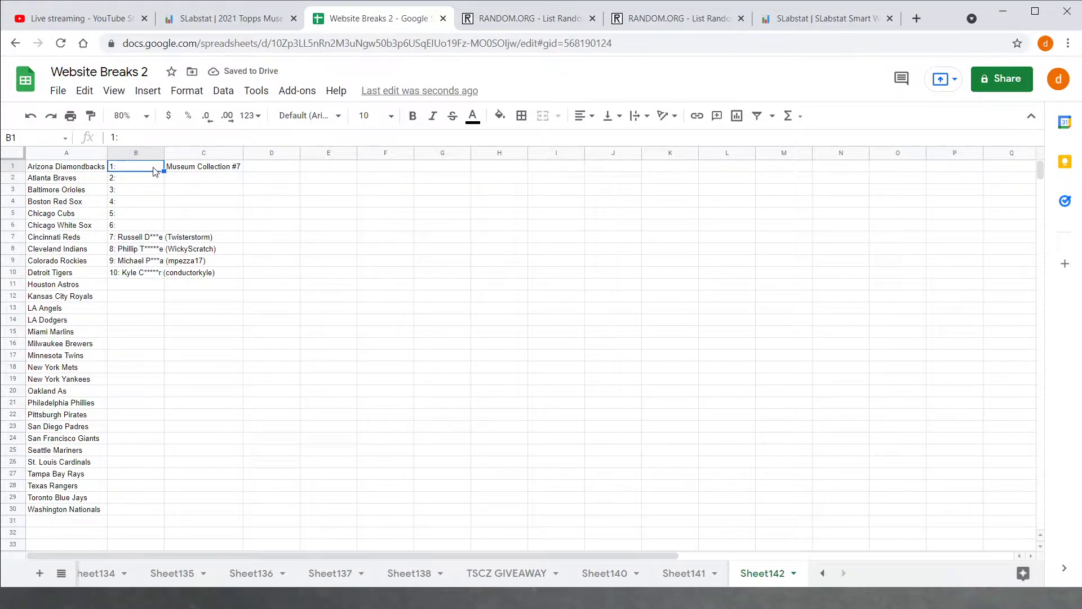
type("Chad M")
key("Return")
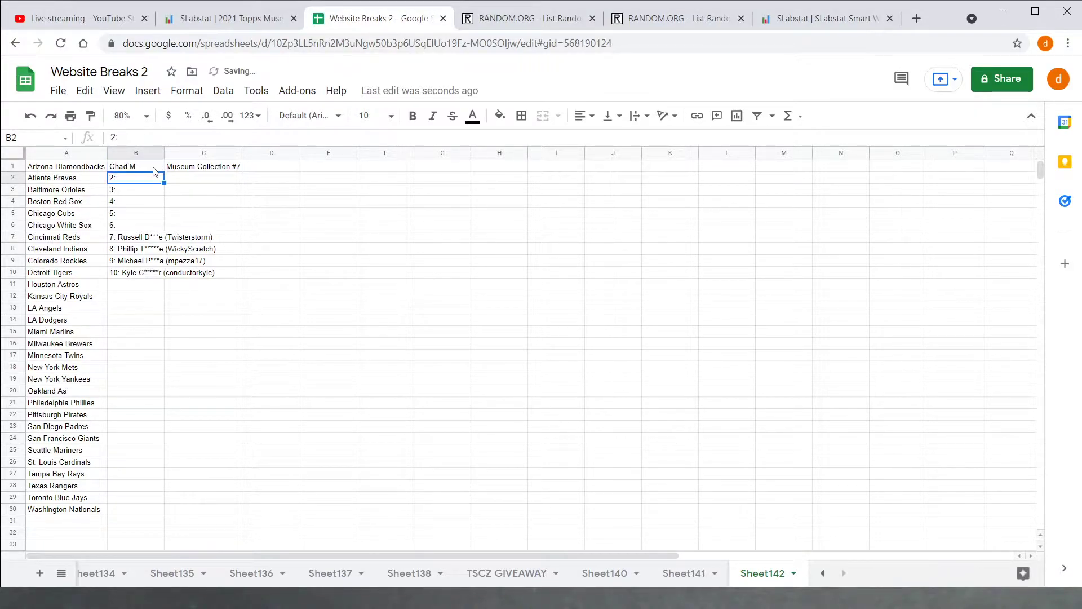
type("James P")
left_click(182, 23)
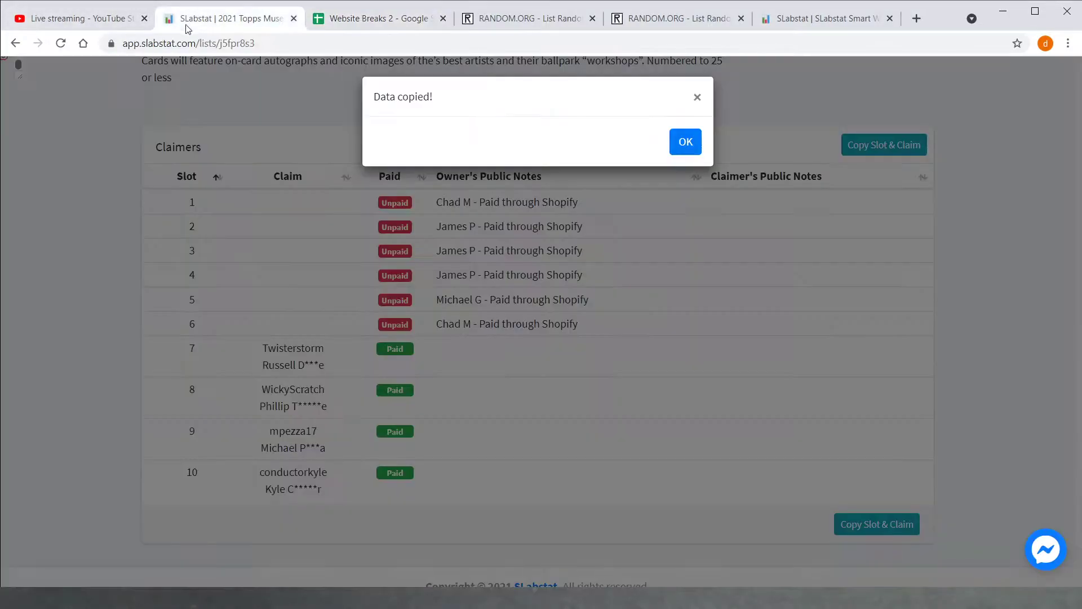
left_click(359, 18)
type("P")
left_click(136, 196)
type("J")
key("Return")
type("J")
key("Return")
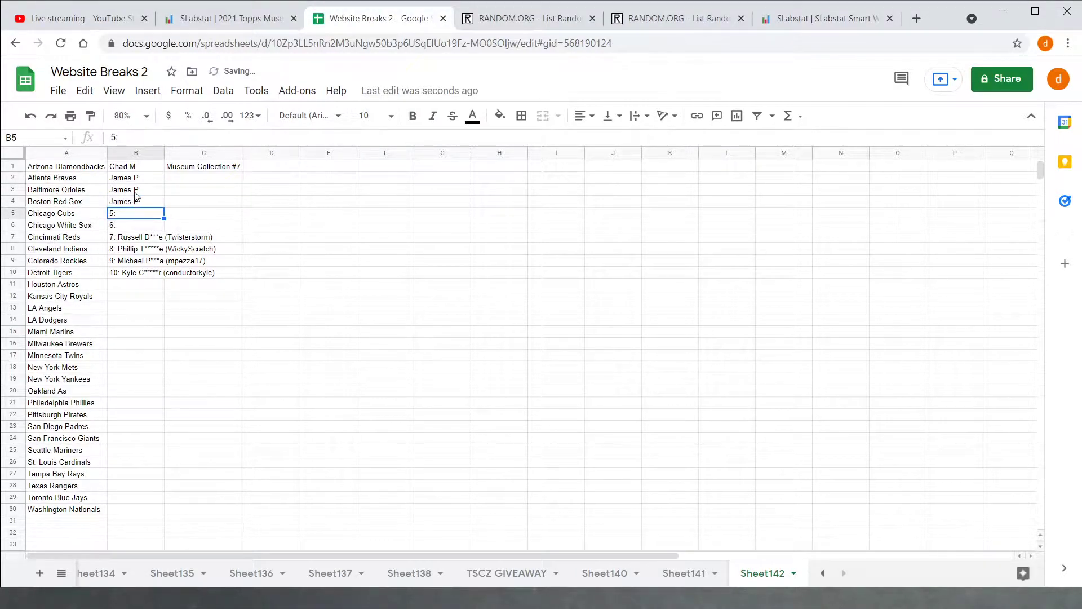
Fill B5:B6 with the slot 5 and 6 buyers' names from the SLabstat notes and fit column B to its contents
left_click(283, 23)
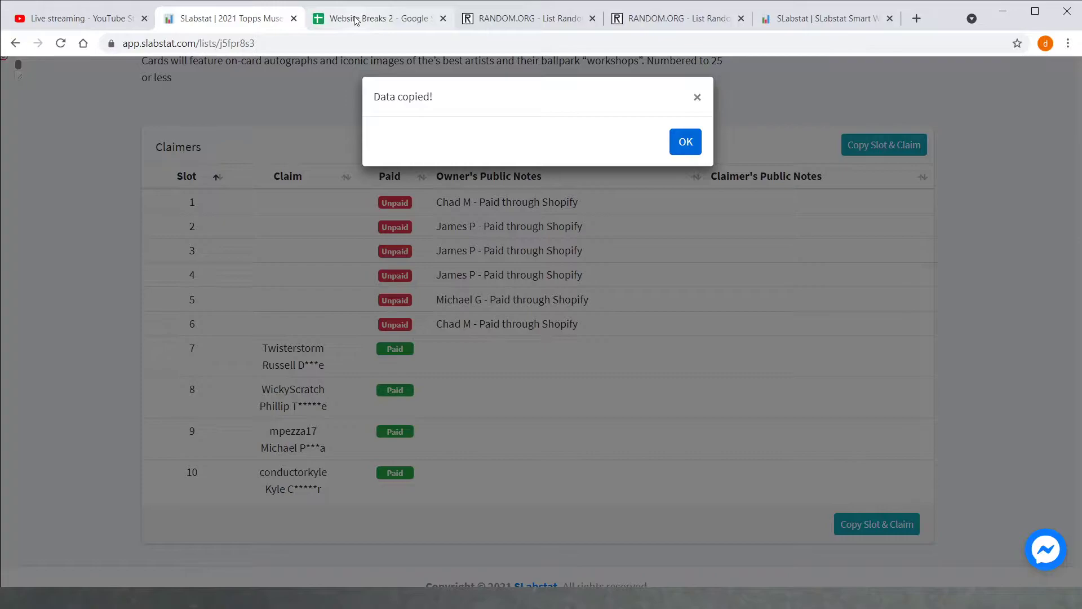
left_click(355, 20)
type("Mich")
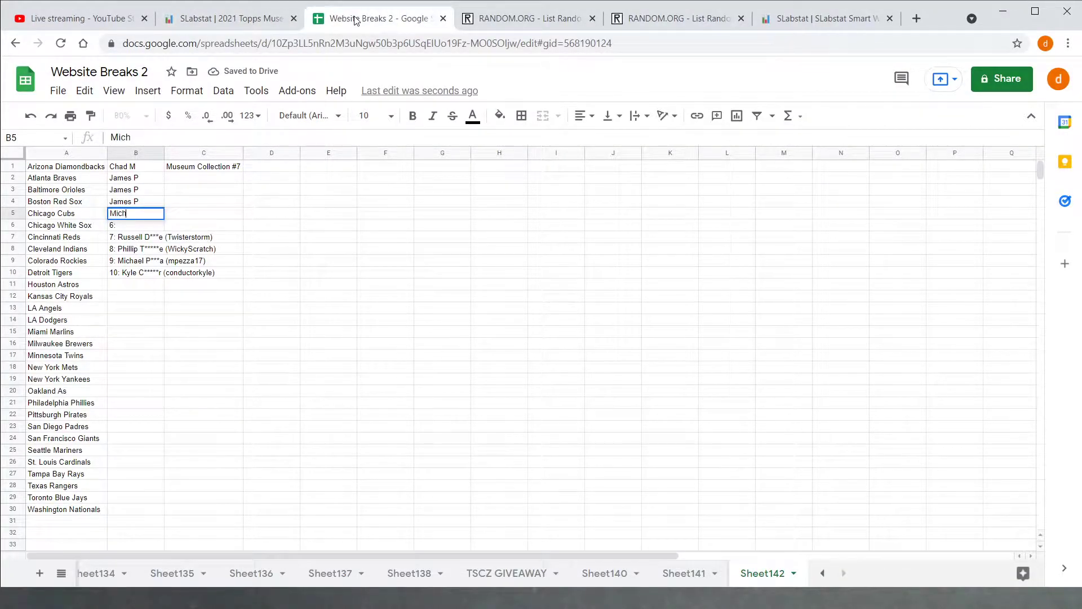
type("ael G")
key("Return")
type("C")
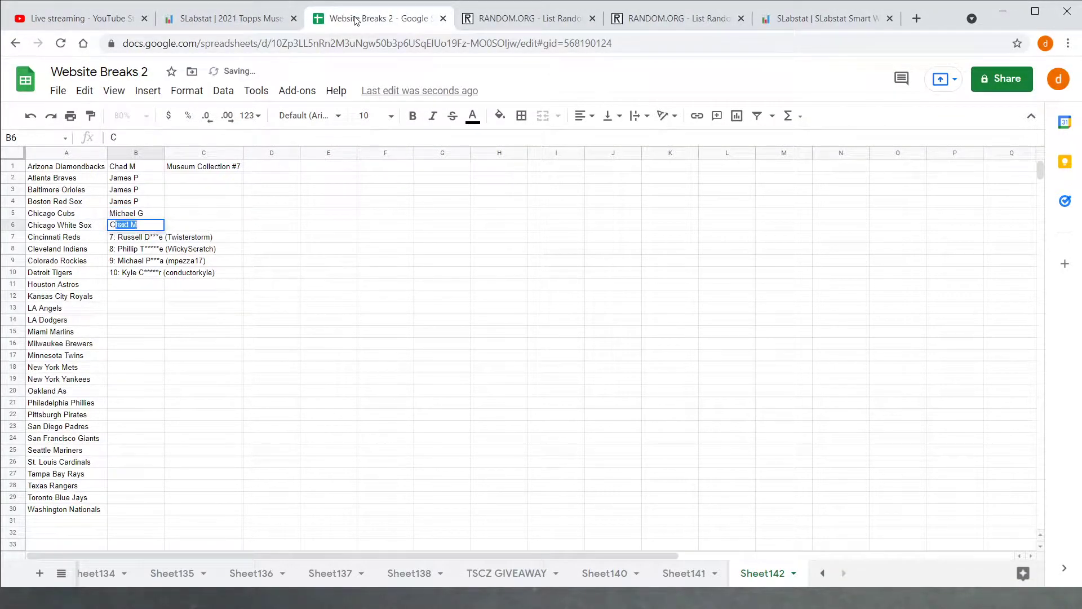
type("had M")
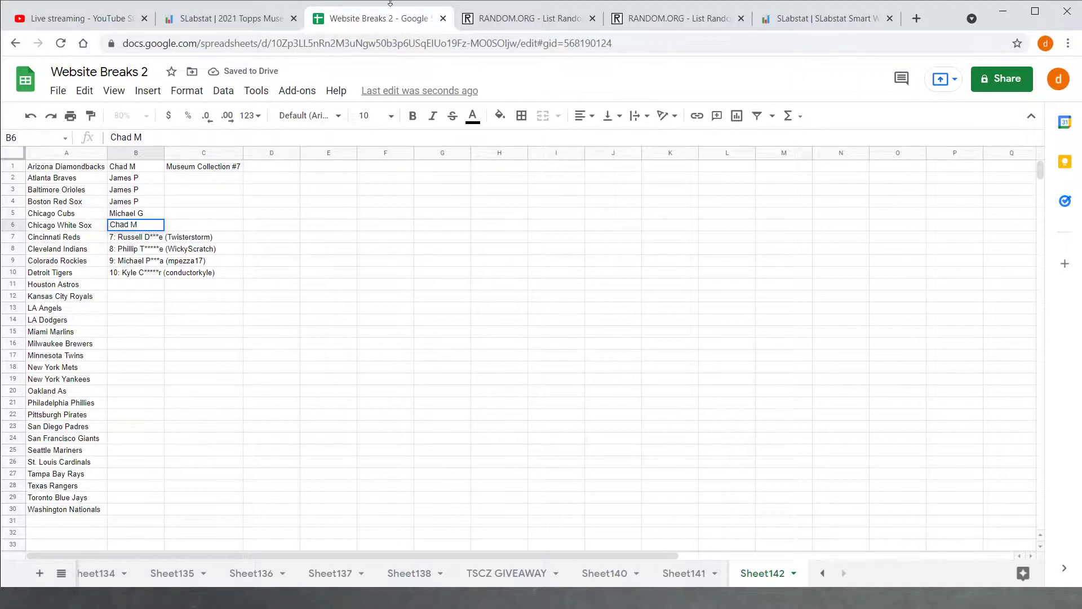
left_click(161, 151)
double_click(164, 150)
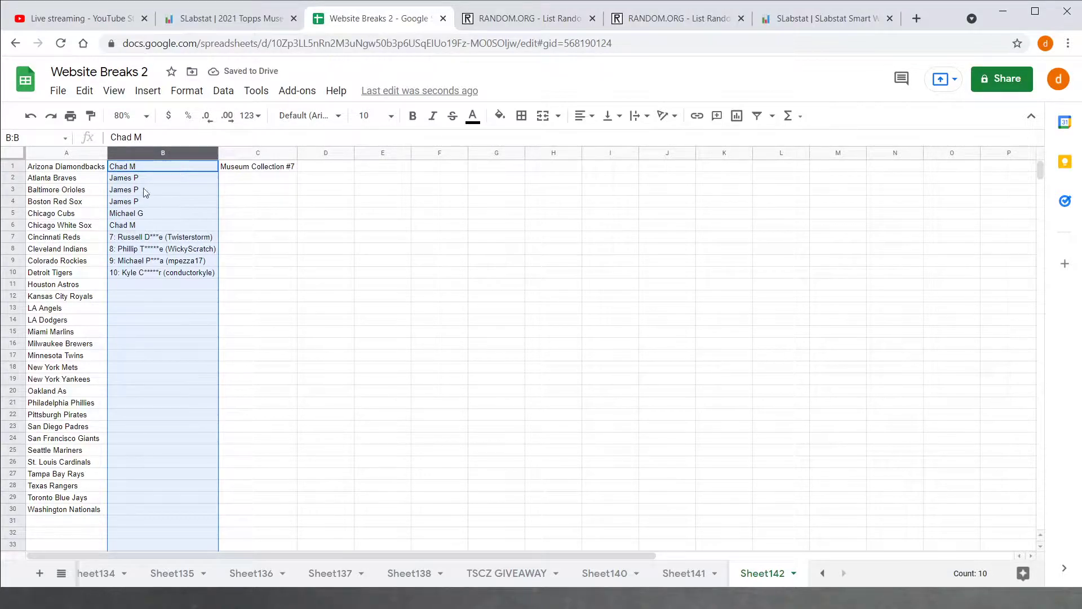
Copy the ten claimer entries in B1:B10 and paste them at B11 and B21 to fill B1:B30
left_click(140, 168)
left_click_drag(140, 169, 181, 274)
right_click(170, 228)
left_click(192, 133)
right_click(149, 285)
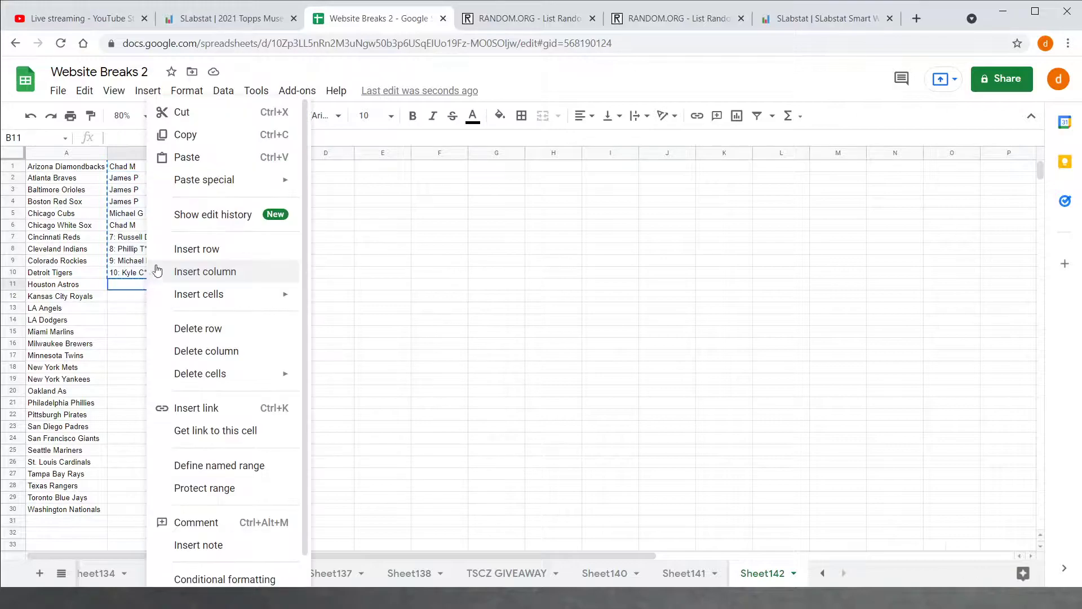
left_click(204, 160)
right_click(133, 403)
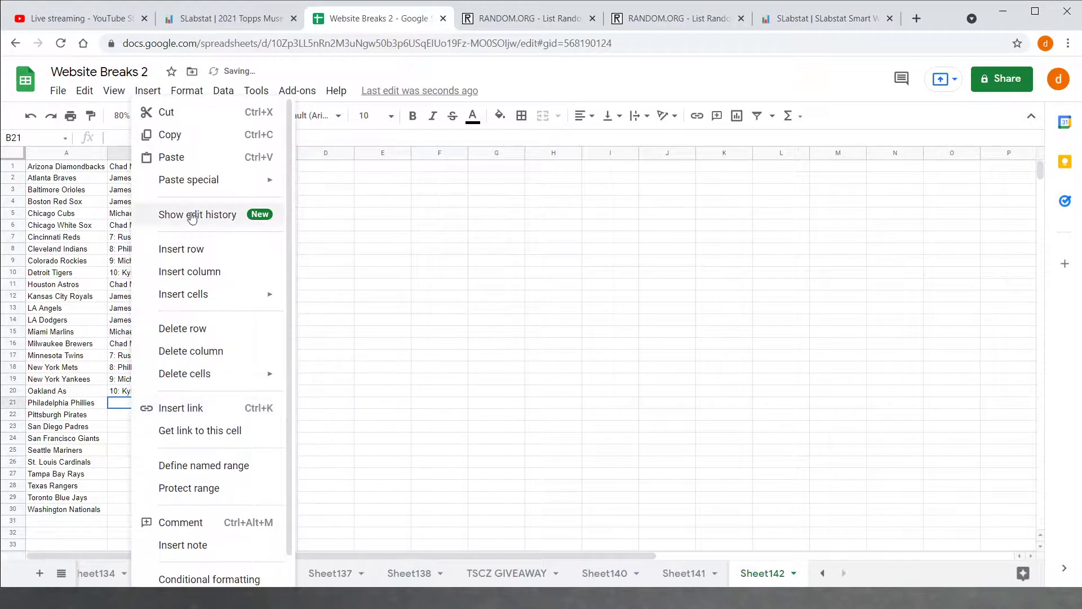
left_click(179, 158)
left_click(259, 367)
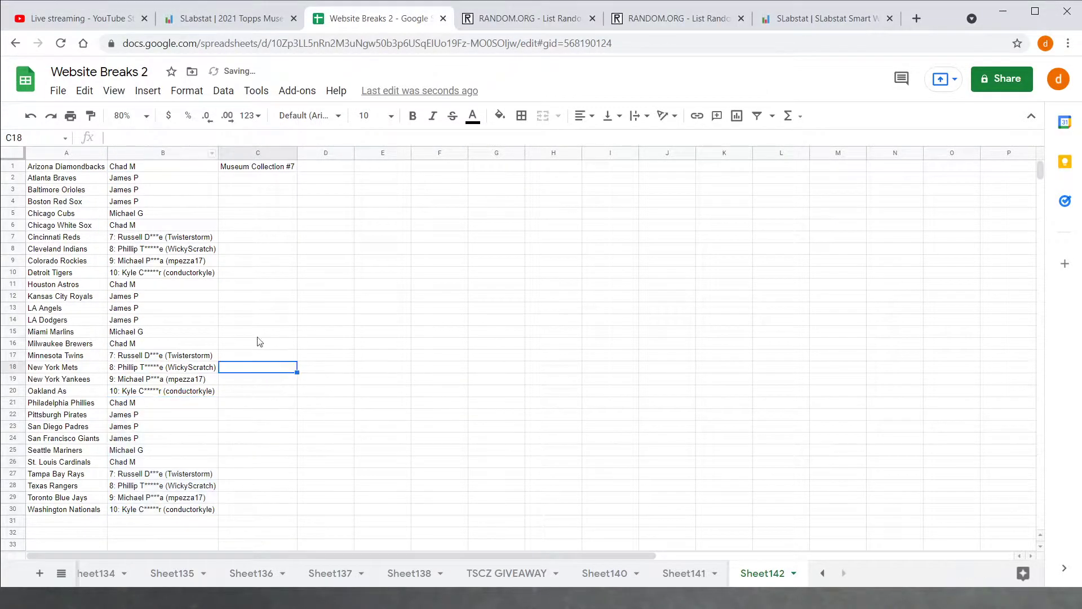
Copy the claimer list in B1:B30 and paste it into the first RANDOM.ORG List Randomizer form
left_click(179, 168)
left_click_drag(176, 169, 186, 507)
right_click(192, 372)
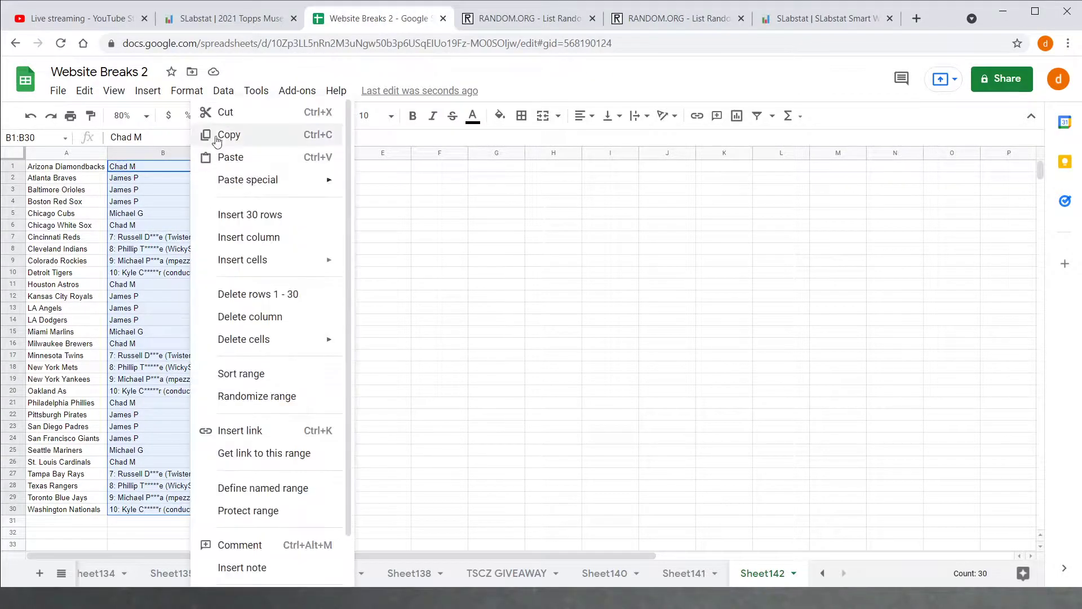
left_click(242, 135)
left_click(530, 18)
left_click(419, 408)
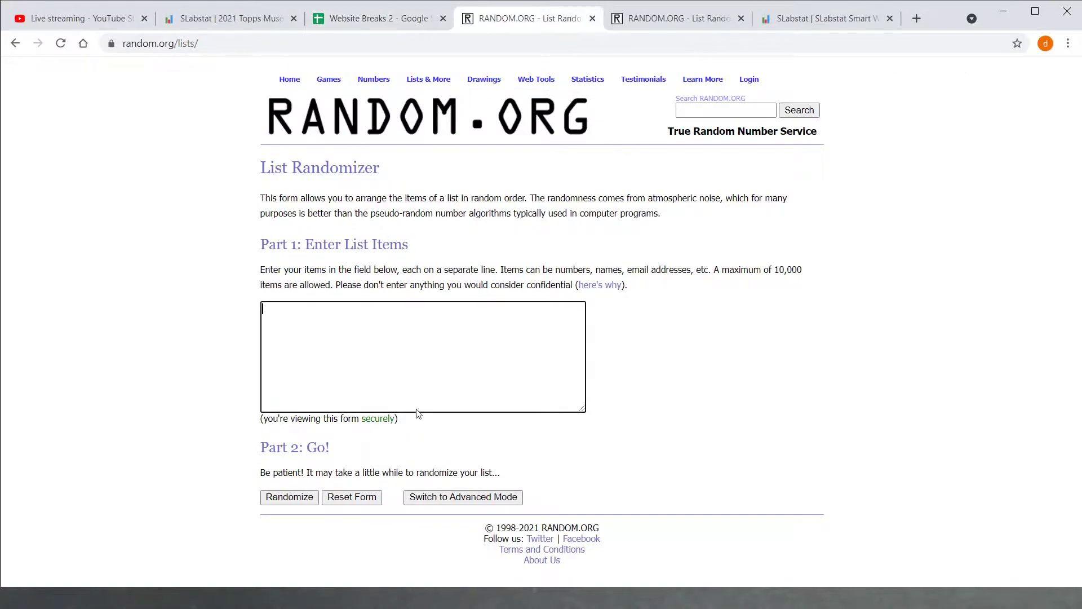
key("ctrl+v")
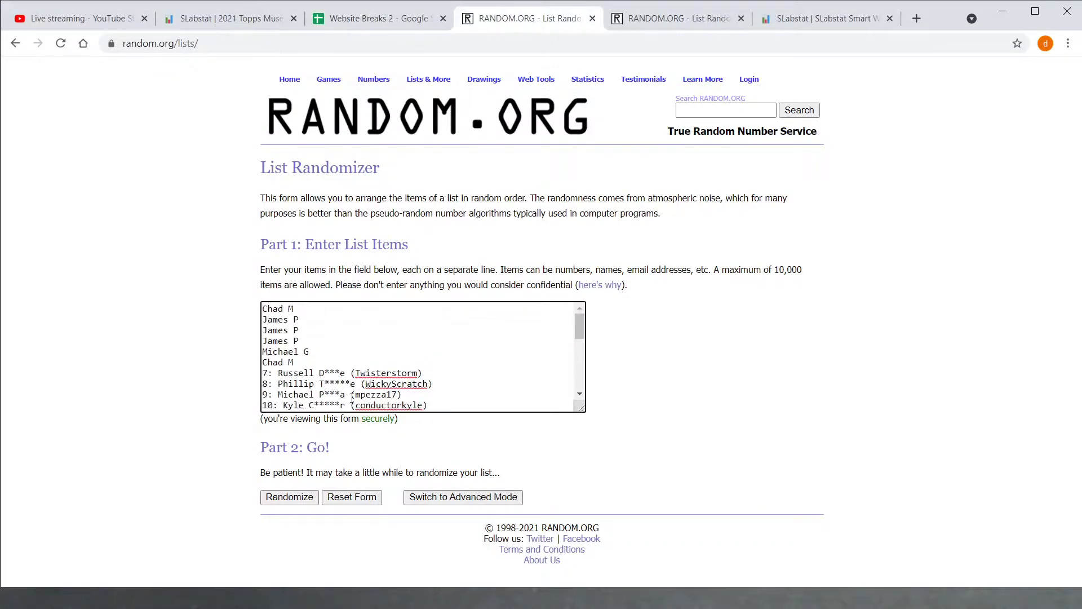
Randomize the claimer list five times
left_click(308, 497)
scroll(287, 505, "down", 2)
left_click(279, 509)
left_click(276, 506)
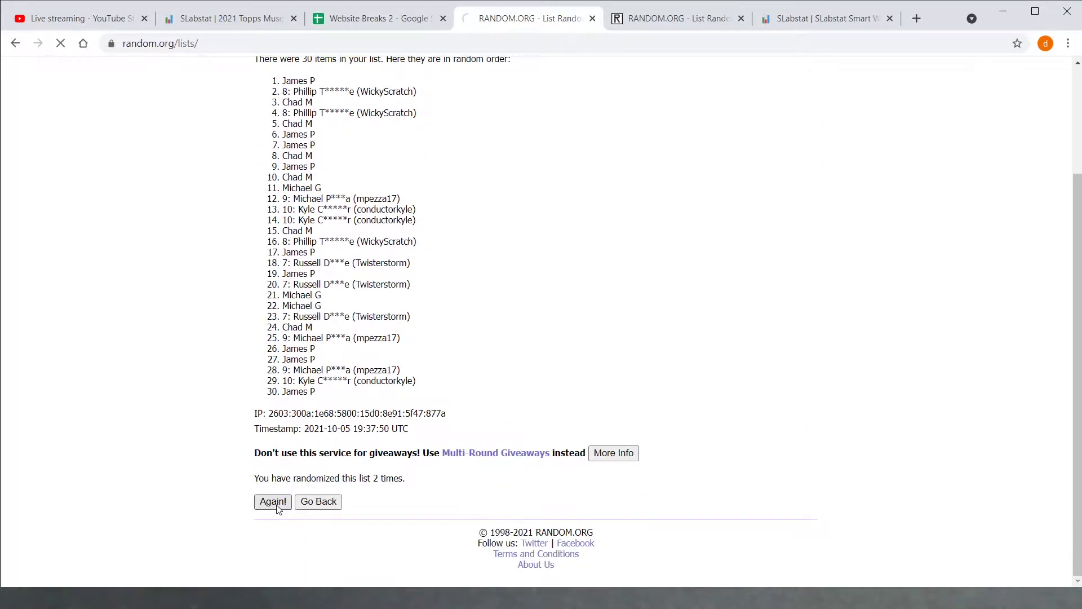
left_click(277, 506)
left_click(276, 506)
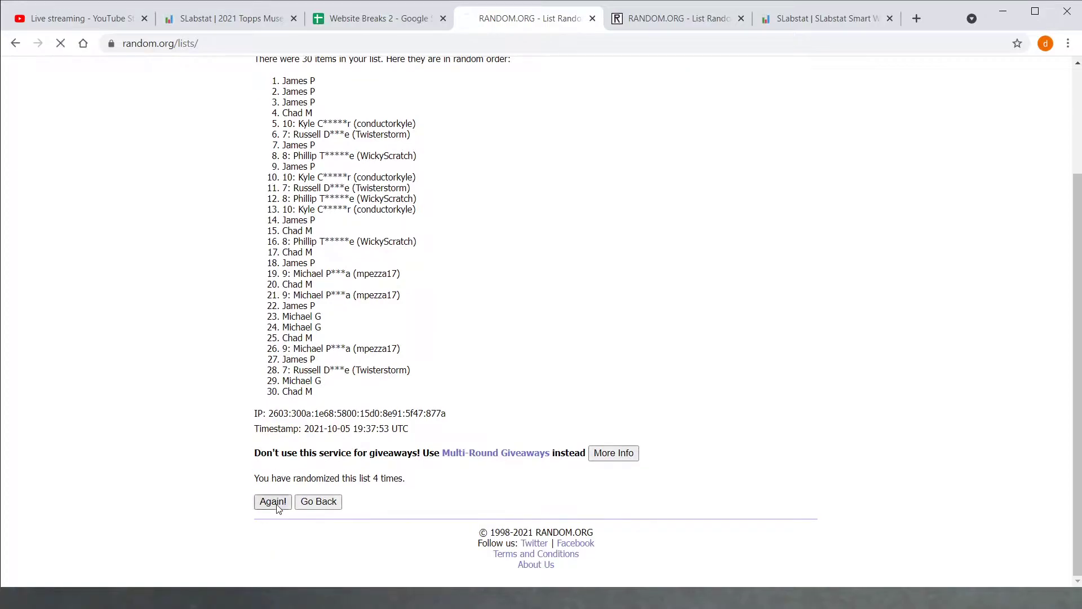
Copy the 30 randomized claimer entries and paste them over B1:B30 in the Website Breaks 2 sheet
left_click_drag(281, 219, 334, 534)
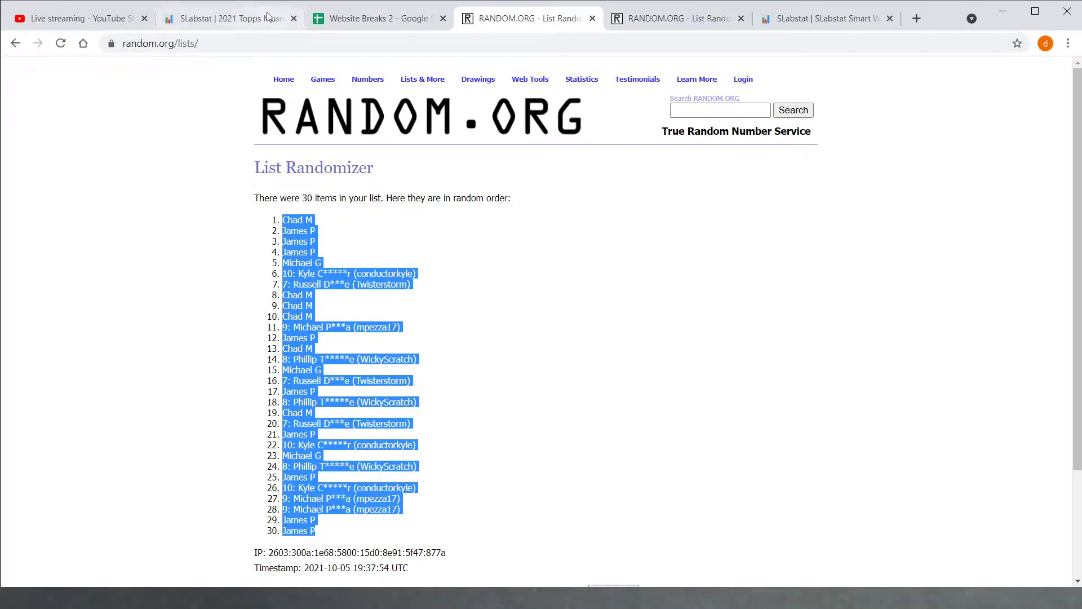
left_click(316, 22)
right_click(202, 166)
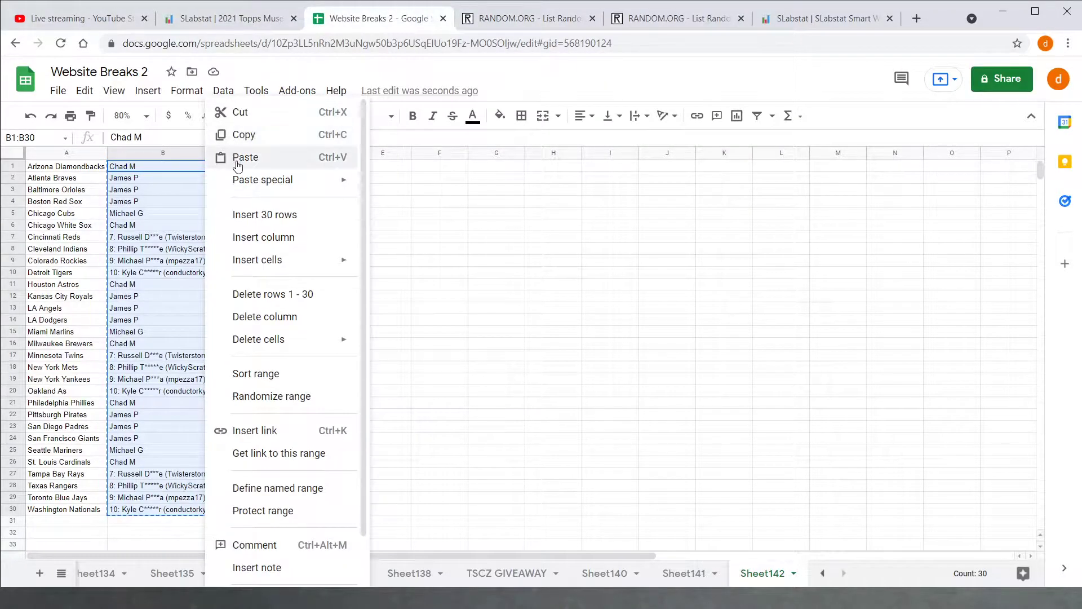
left_click(237, 157)
Copy the team names in A1:A30 and paste them into the second RANDOM.ORG List Randomizer form
left_click_drag(68, 167, 57, 510)
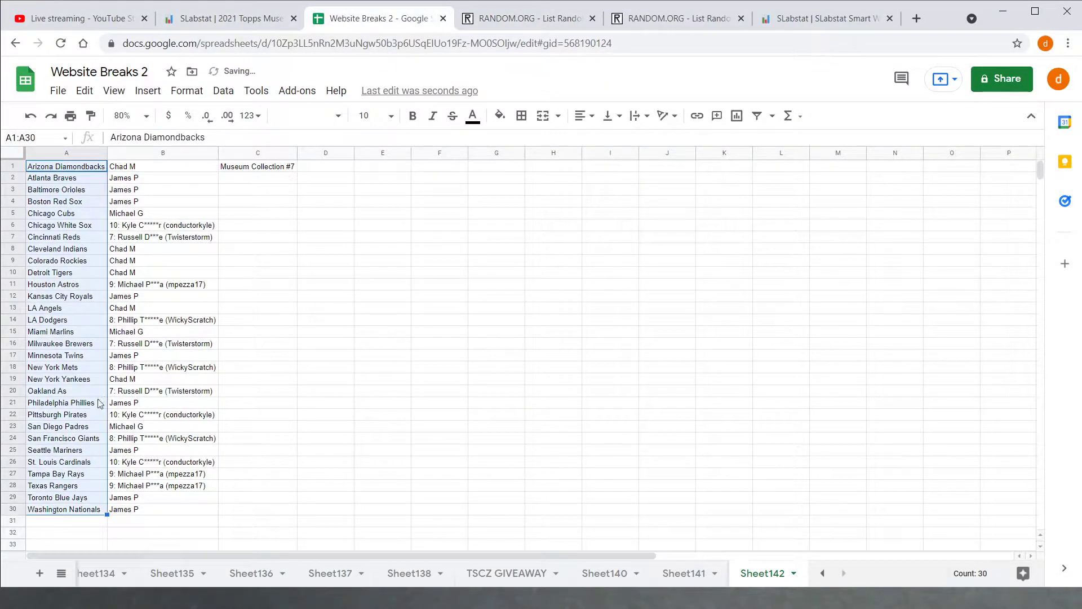
right_click(97, 510)
left_click(166, 135)
left_click(670, 18)
left_click(394, 322)
key("ctrl+v")
Randomize the team list five times
scroll(412, 356, "up", 1)
scroll(412, 356, "down", 2)
left_click(290, 499)
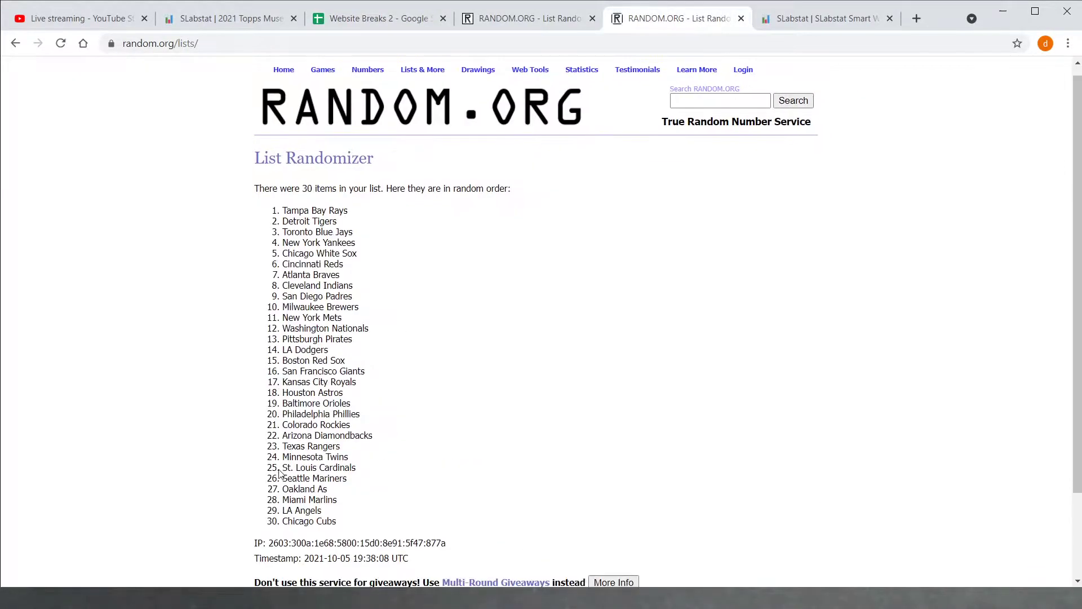
scroll(292, 505, "down", 2)
left_click(276, 500)
scroll(271, 501, "down", 3)
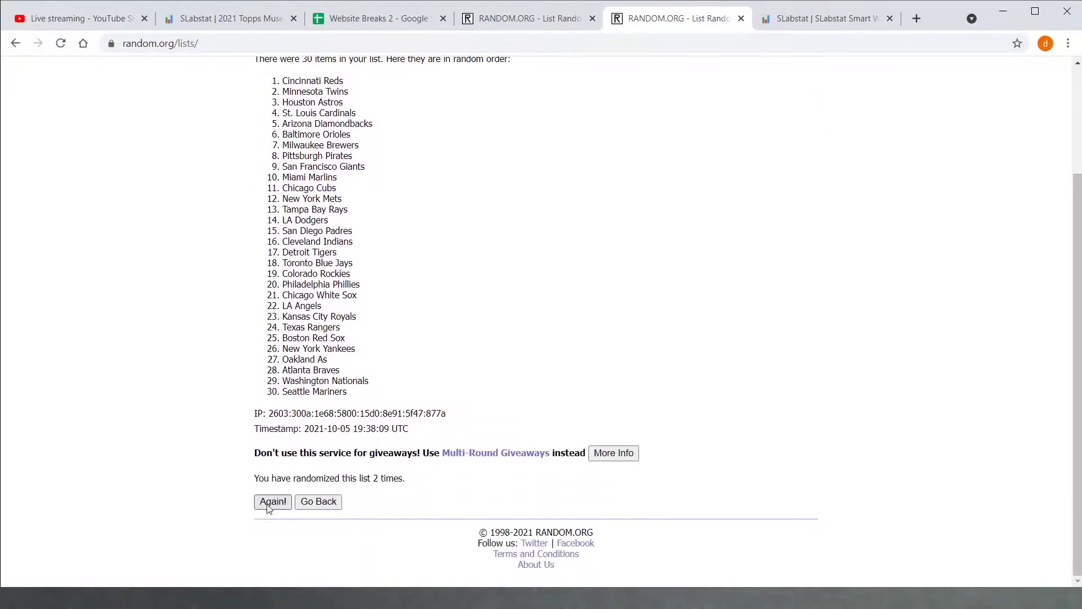
left_click(271, 501)
scroll(268, 507, "down", 3)
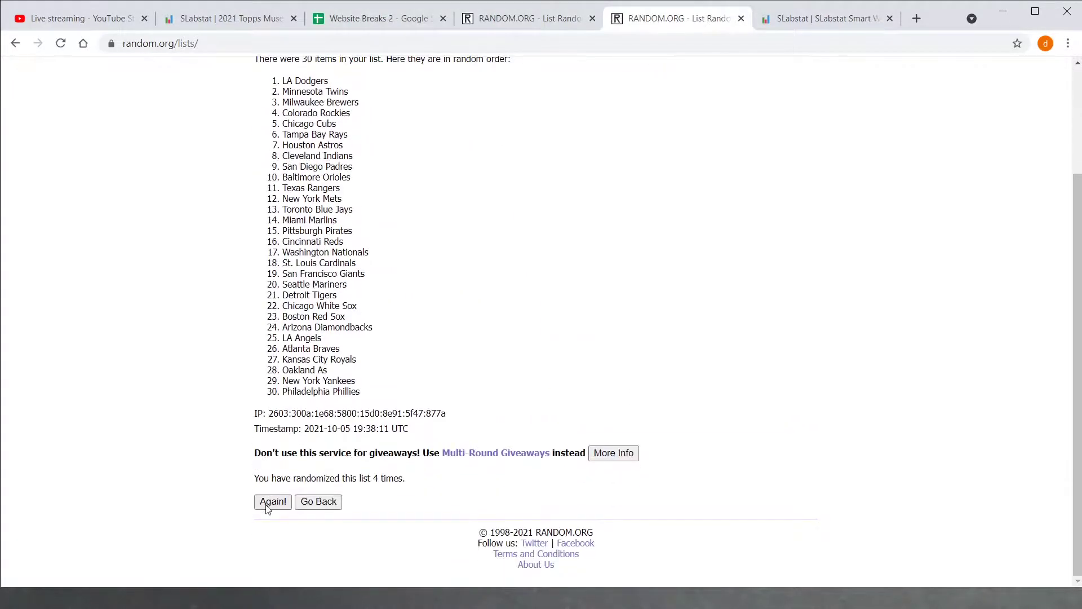
left_click(270, 501)
Copy the 30 randomized team names and paste them over A1:A30 in the Website Breaks 2 sheet
left_click_drag(271, 225, 356, 526)
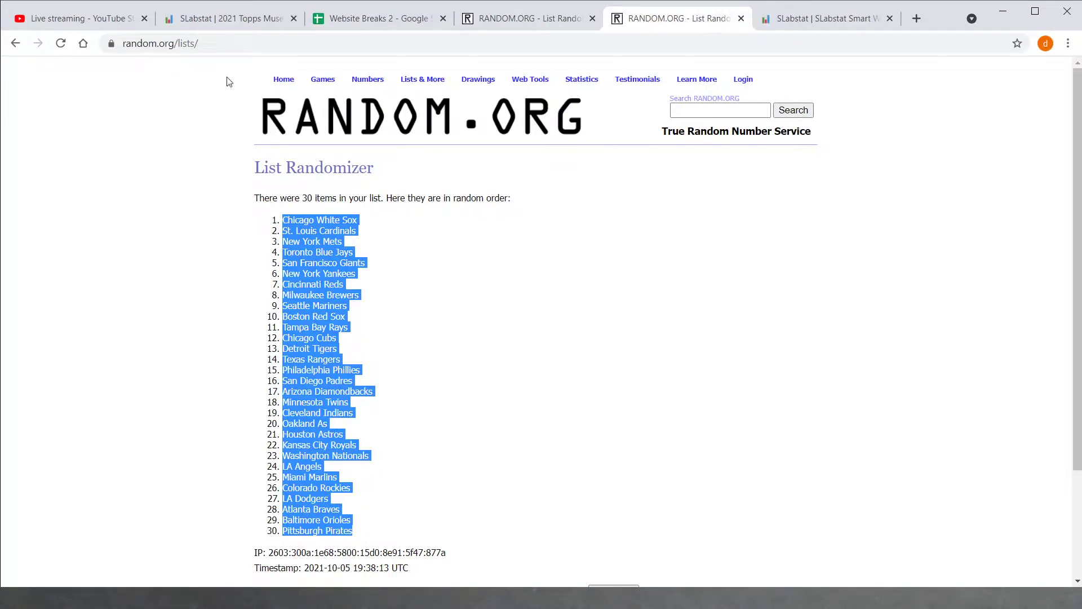
left_click(349, 16)
right_click(70, 158)
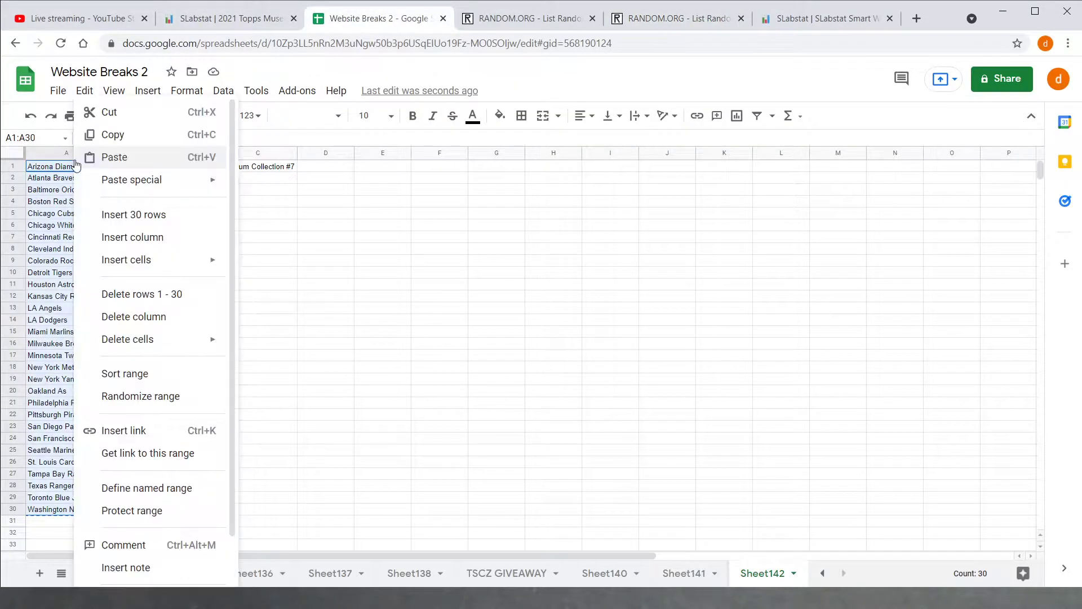
right_click(52, 159)
left_click(87, 157)
Sort the sheet by column B from A to Z to group the teams by claimer
left_click(179, 153)
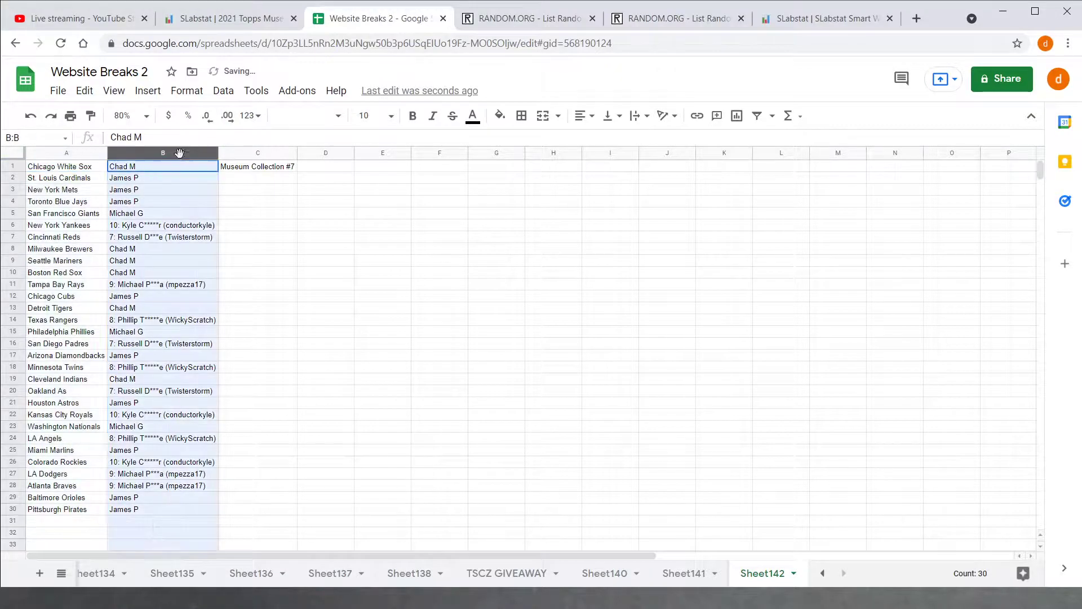
right_click(179, 153)
left_click(269, 417)
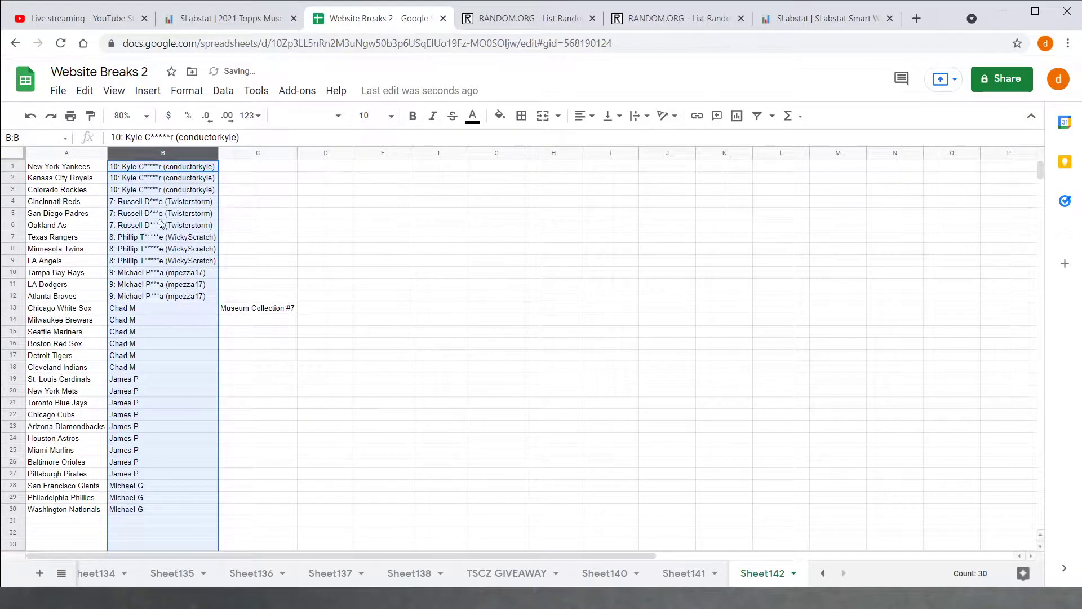
left_click(246, 205)
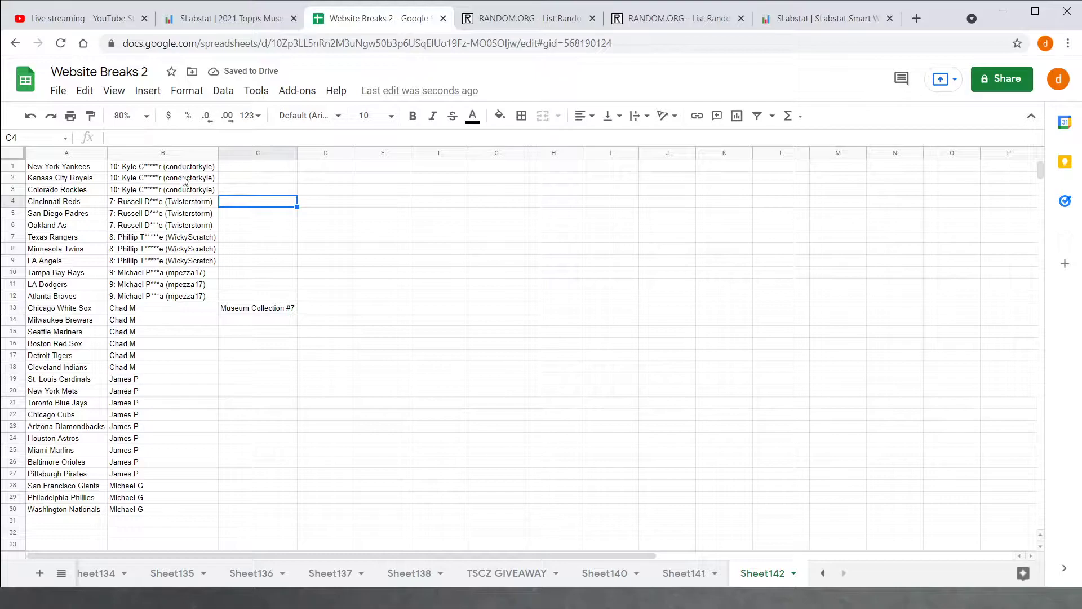